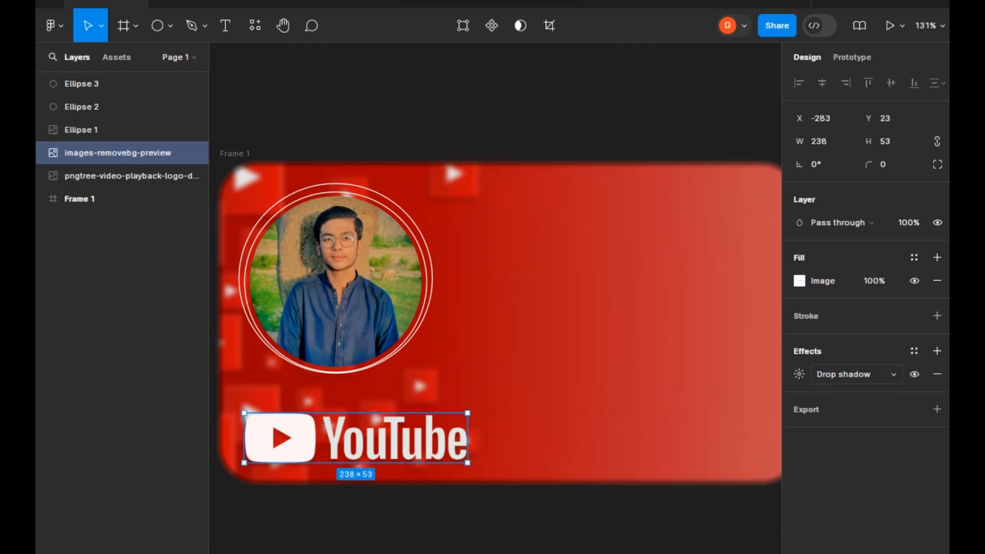
Set the YouTube logo's drop shadow to X 6, Y 6, blur 15.3 and 40% opacity
left_click(799, 374)
left_click_drag(626, 436, 690, 458)
left_click(698, 456)
type("4")
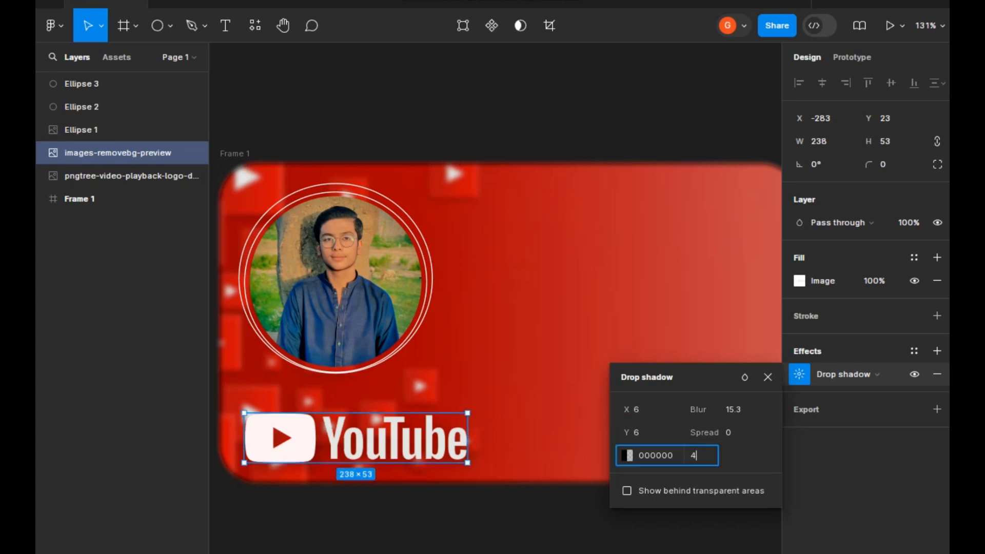
type("0")
key("Return")
left_click(544, 513)
Add a drop shadow to the circular portrait with X 21, Y 9 and 50% opacity, and increase its blur
left_click(340, 287)
left_click(936, 351)
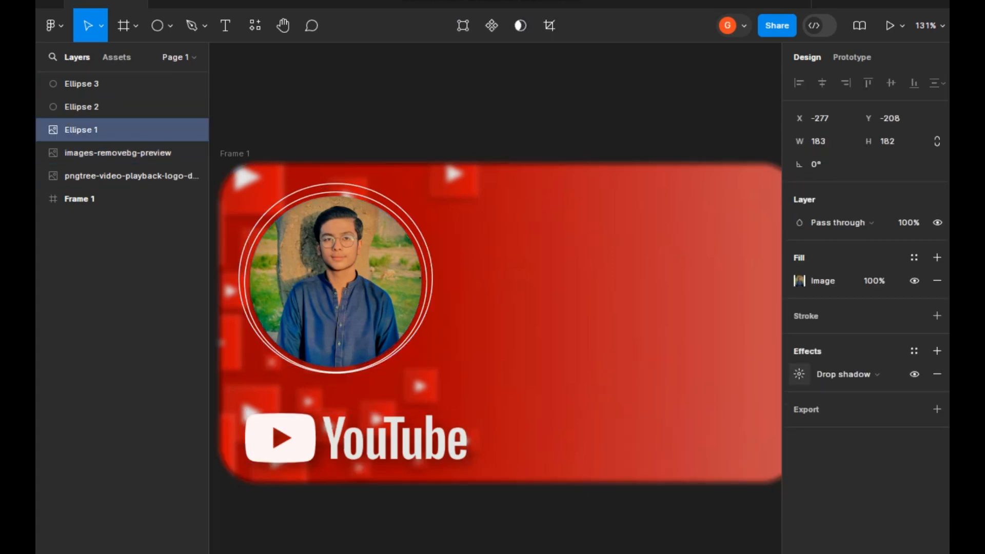
left_click(799, 375)
left_click_drag(626, 410, 635, 410)
mouse_move(634, 433)
left_mouse_down()
mouse_move(667, 436)
mouse_move(639, 433)
mouse_move(638, 416)
left_mouse_up()
left_click(699, 456)
type("50")
key("Return")
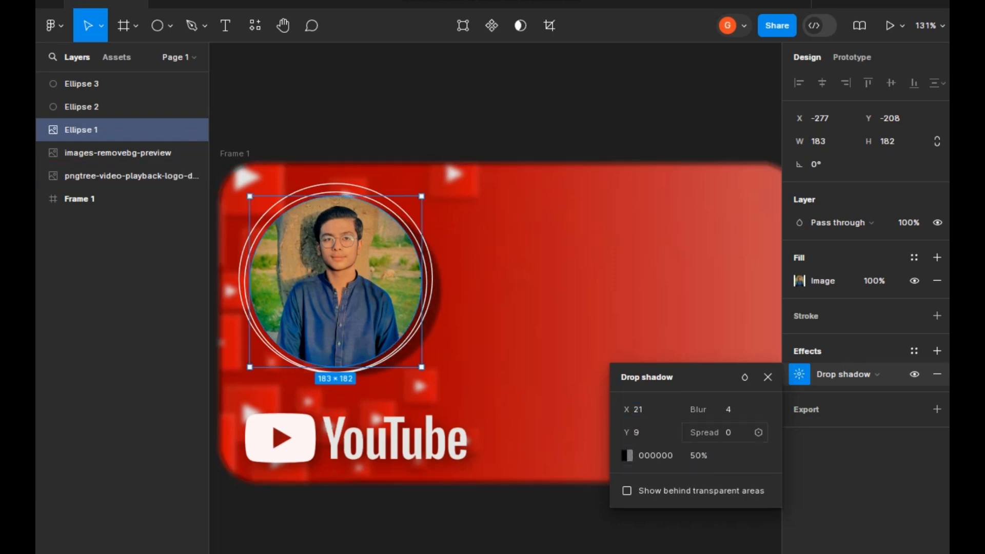
left_click_drag(699, 409, 79, 402)
left_click(539, 513)
Add a 231 × 73 text box reading "Grapher1_0" beside the portrait and bring its layer above all others, outside Frame 1
scroll(493, 328, "right", 2)
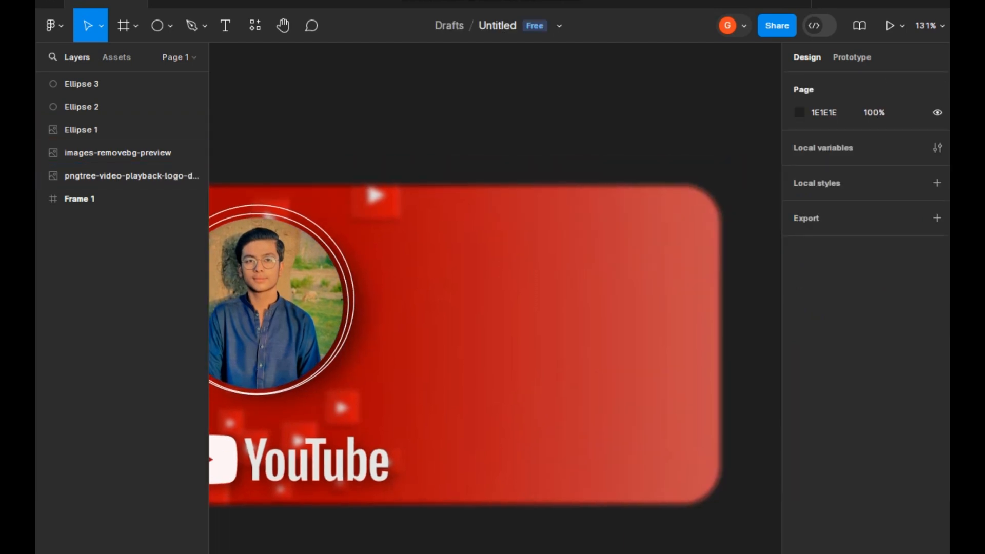
key("t")
mouse_move(382, 245)
left_mouse_down()
mouse_move(600, 299)
mouse_move(600, 315)
left_mouse_up()
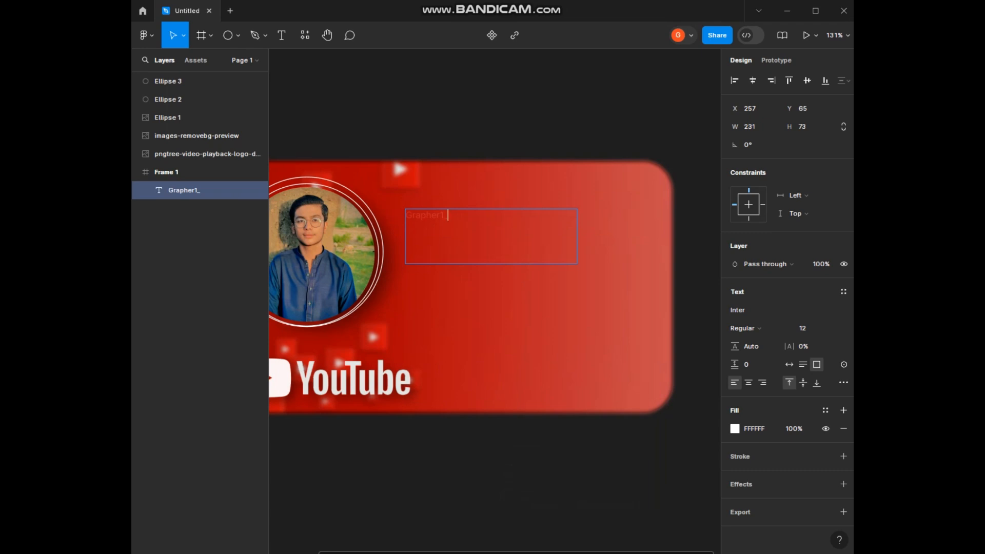
left_click_drag(186, 190, 186, 74)
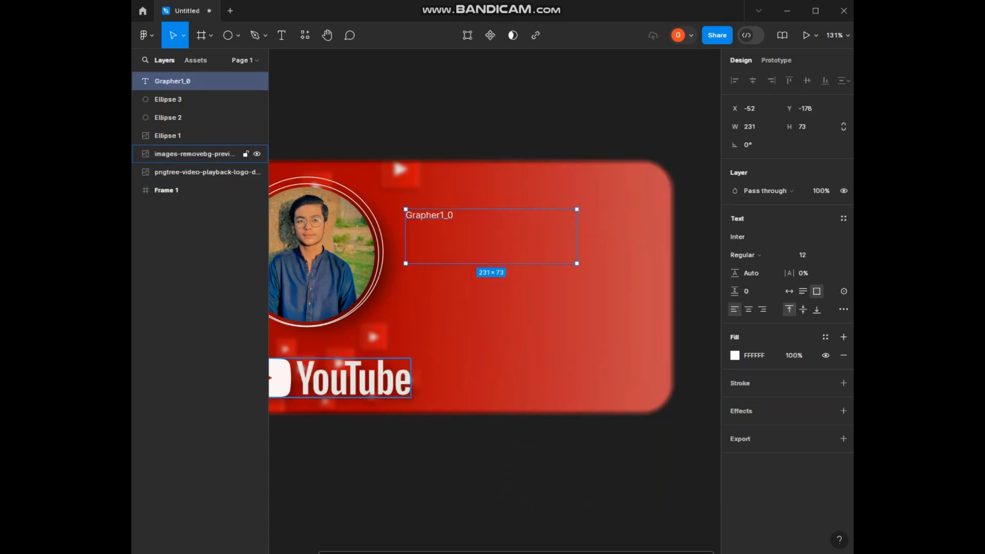
Set the Grapher1_0 text to size 36 with 14% letter spacing and widen its box to 259
left_click_drag(789, 273, 847, 277)
left_click(834, 255)
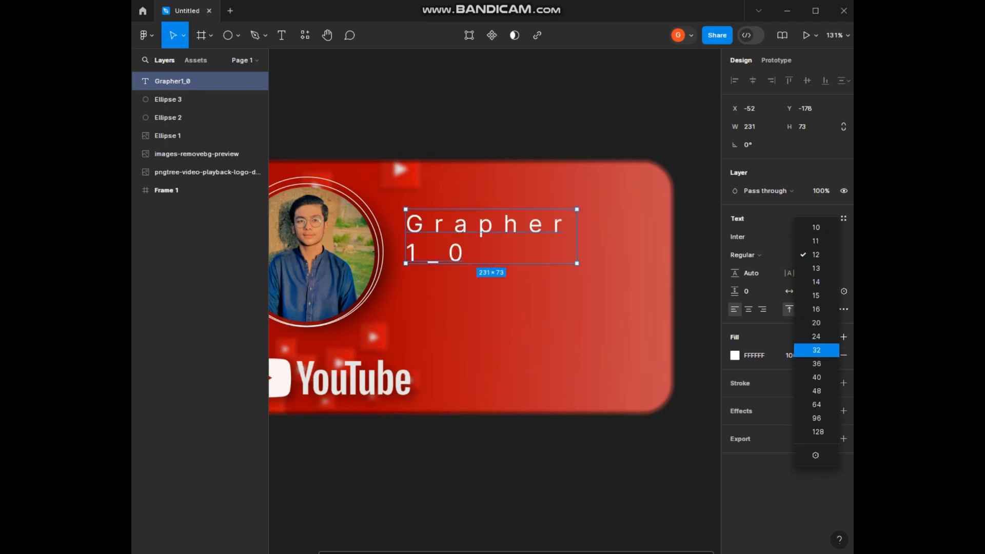
left_click(816, 363)
left_click_drag(789, 273, 758, 294)
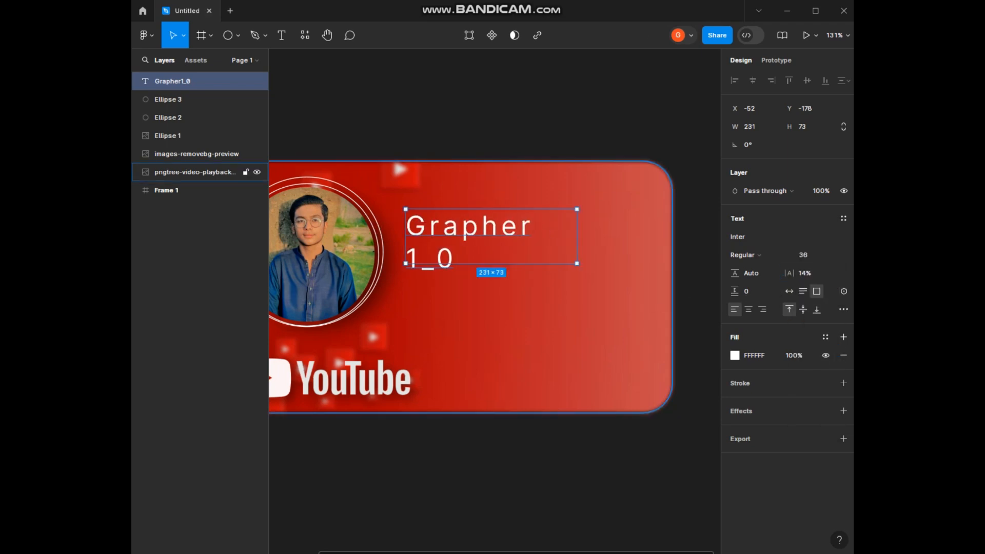
left_click_drag(577, 236, 598, 237)
Change the Grapher1_0 text's font to Kadwa and set its letter spacing to 0%
left_click(739, 237)
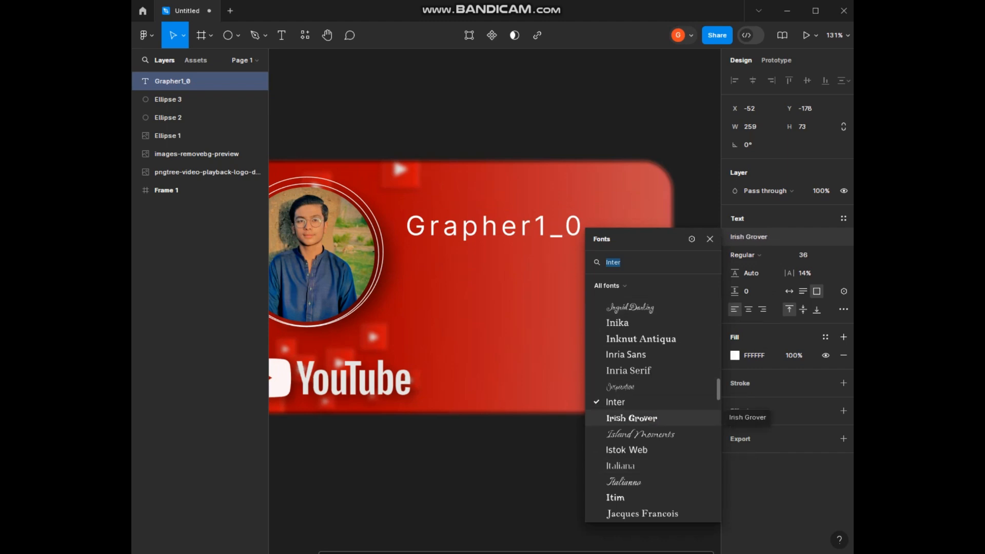
scroll(652, 411, "down", 5)
left_click(625, 405)
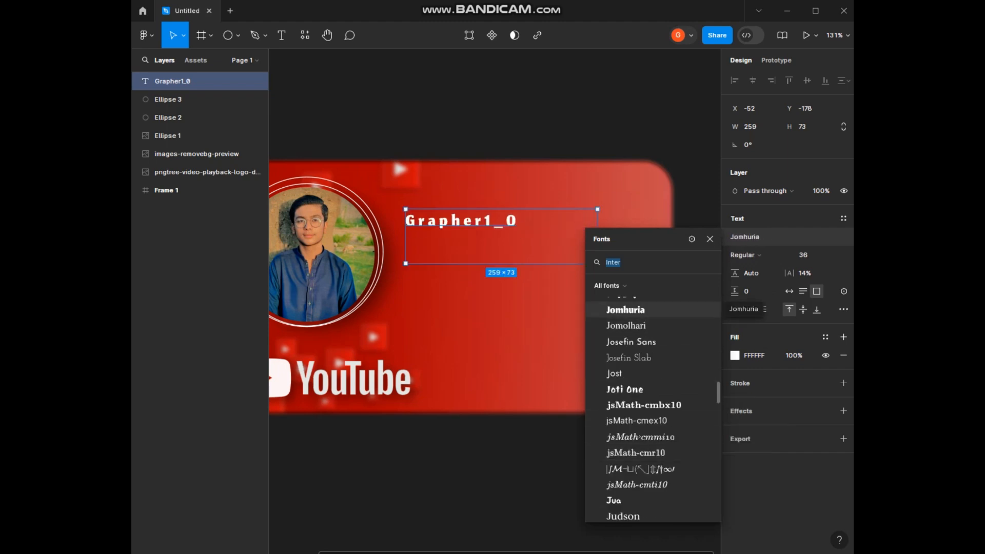
scroll(653, 370, "down", 5)
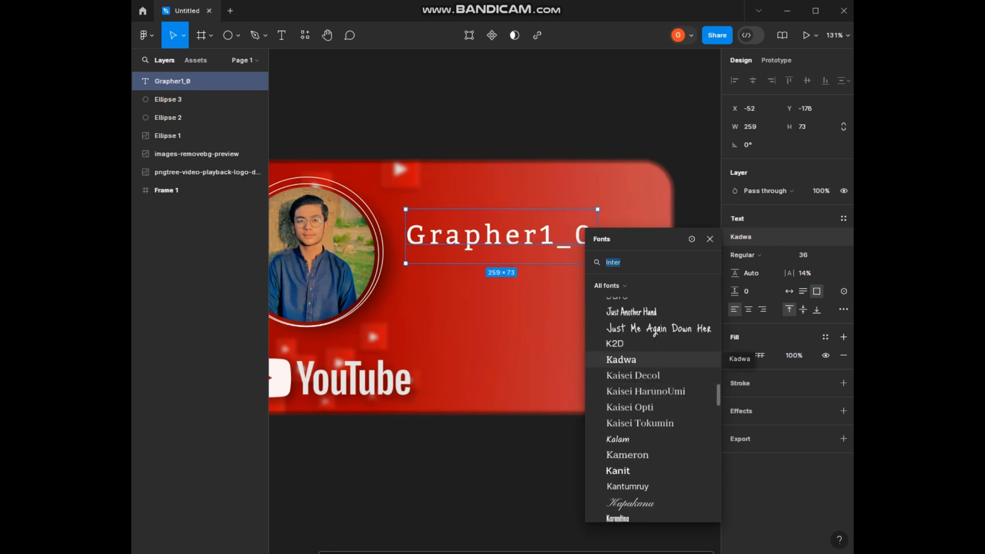
left_click(622, 359)
mouse_move(786, 274)
left_mouse_down()
mouse_move(743, 282)
mouse_move(774, 286)
left_mouse_up()
double_click(540, 236)
left_click(540, 237)
key("Escape")
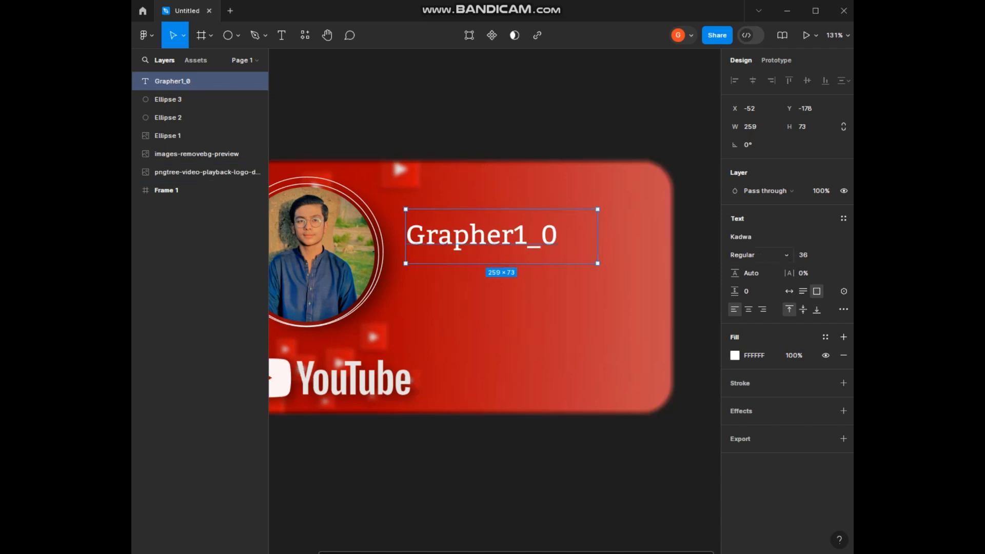
Make the Grapher1_0 text bold and reposition it beside the portrait at X -45, Y -157
left_click(768, 273)
left_click(770, 256)
left_click(769, 256)
left_click(754, 272)
left_click_drag(534, 237, 533, 244)
left_click(538, 303)
left_click_drag(536, 302, 574, 295)
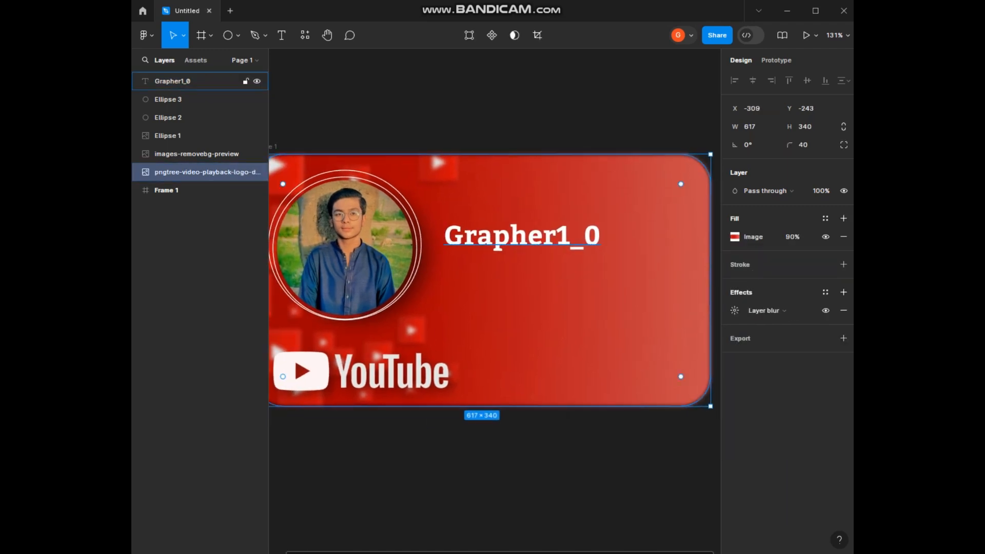
mouse_move(545, 239)
left_mouse_down()
mouse_move(554, 239)
mouse_move(527, 245)
mouse_move(539, 245)
left_mouse_up()
Add a black outside stroke of weight 1 to the Grapher1_0 text
left_click(552, 120)
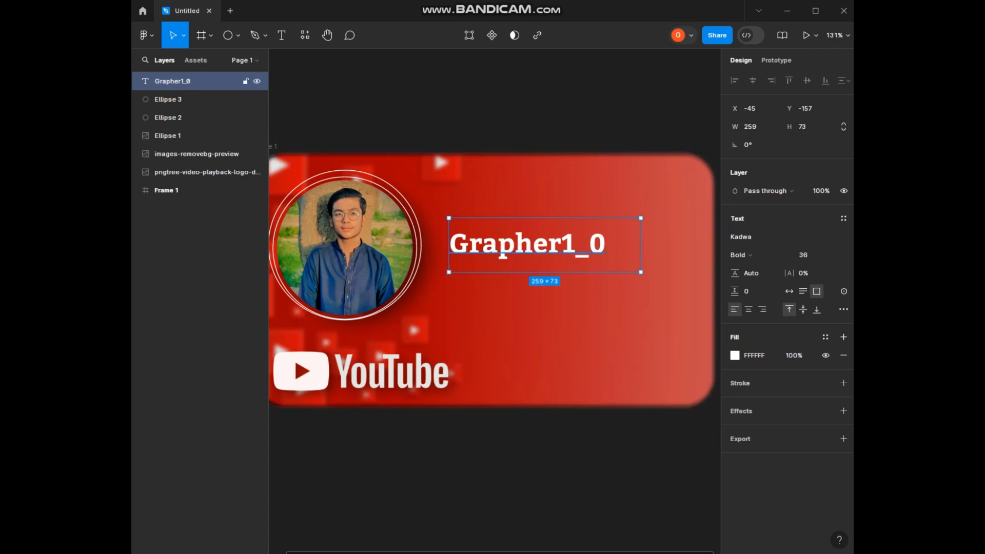
left_click(843, 383)
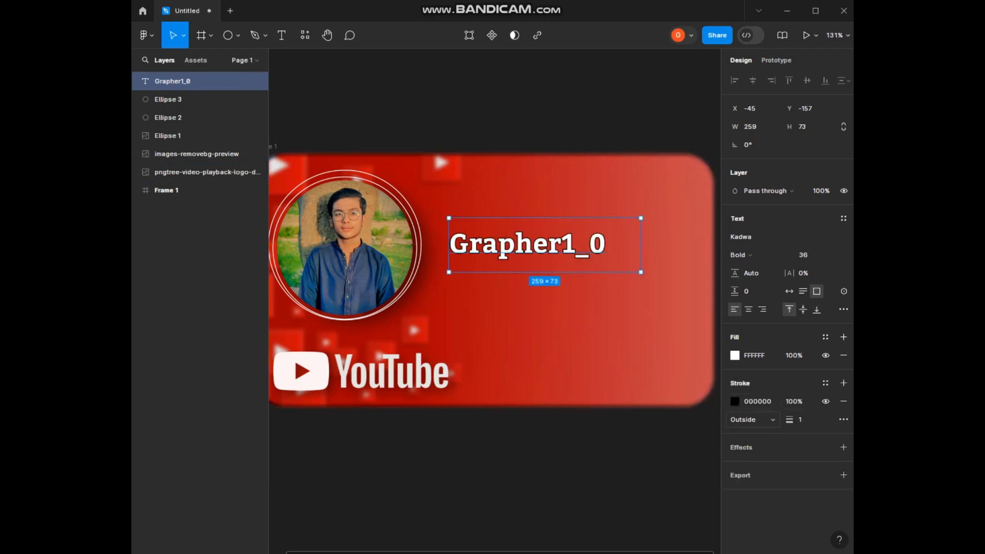
Try a stroke weight of 2 on the Grapher1_0 text, then undo it
left_click(801, 420)
type("2")
key("Return")
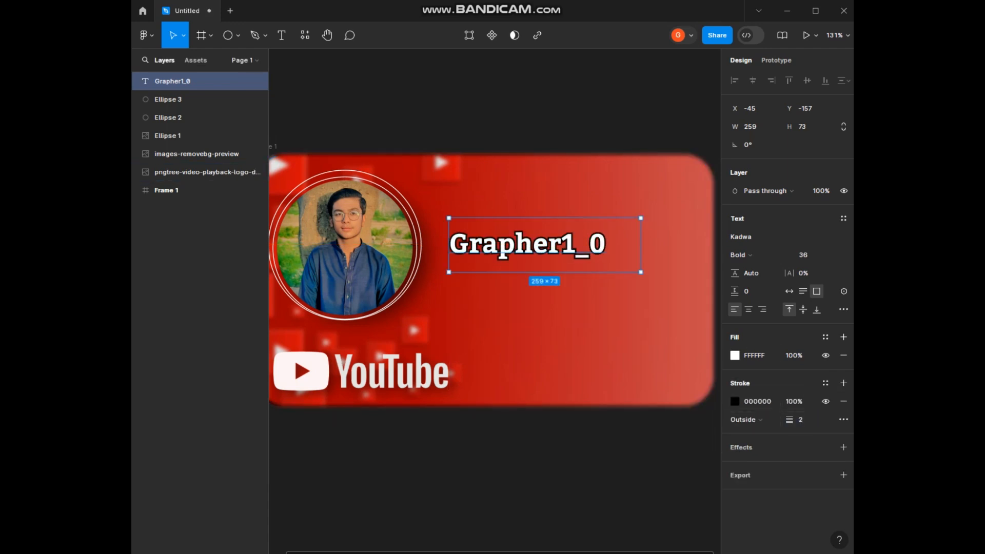
left_click(636, 442)
left_click(169, 81)
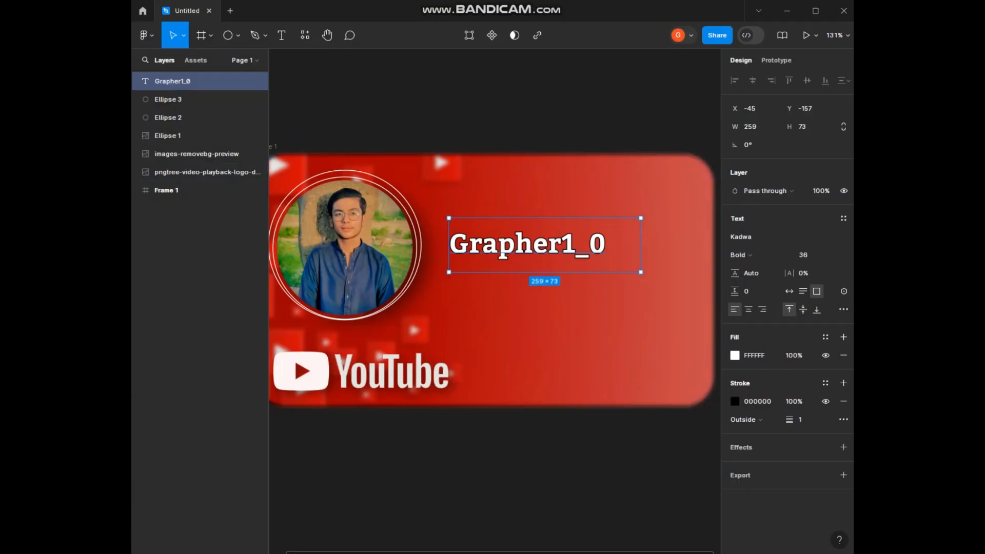
Add a black drop shadow to the Grapher1_0 text with 73% opacity and adjust its X offset
key("Escape")
left_click(529, 244)
left_click(843, 447)
left_click(735, 466)
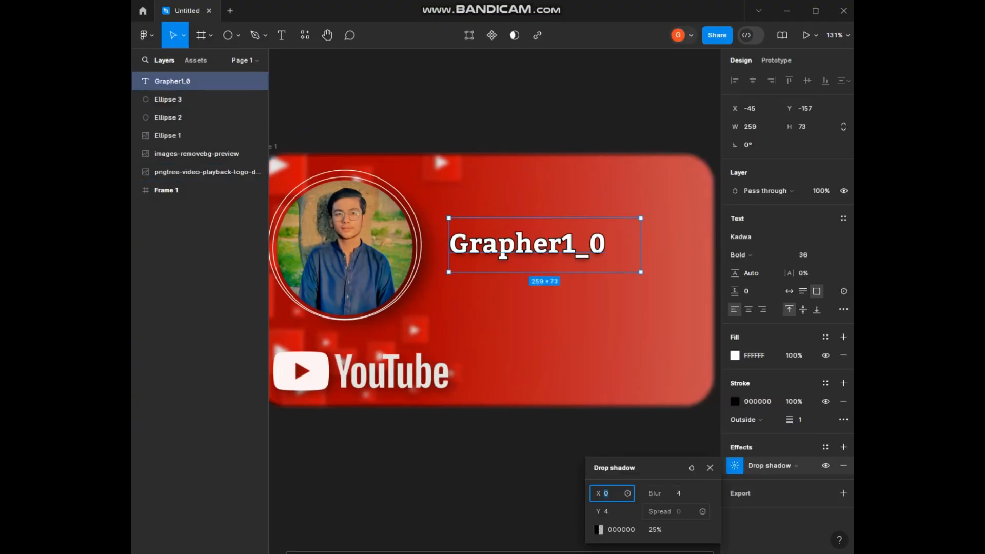
left_click(598, 530)
type("50")
key("Return")
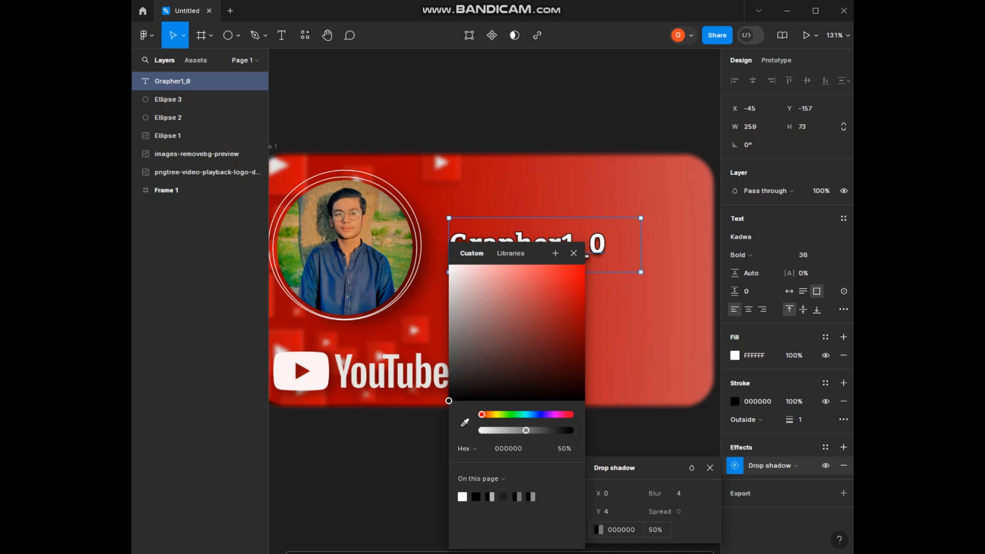
left_click_drag(536, 254, 445, 258)
left_click_drag(435, 435, 455, 436)
left_click(481, 259)
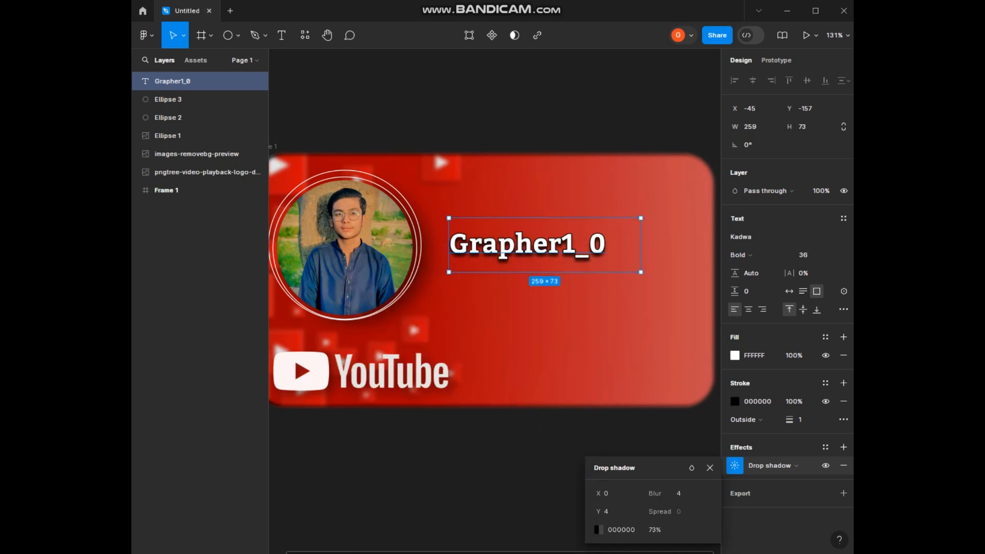
left_click_drag(601, 494, 596, 505)
left_click(546, 451)
mouse_move(479, 553)
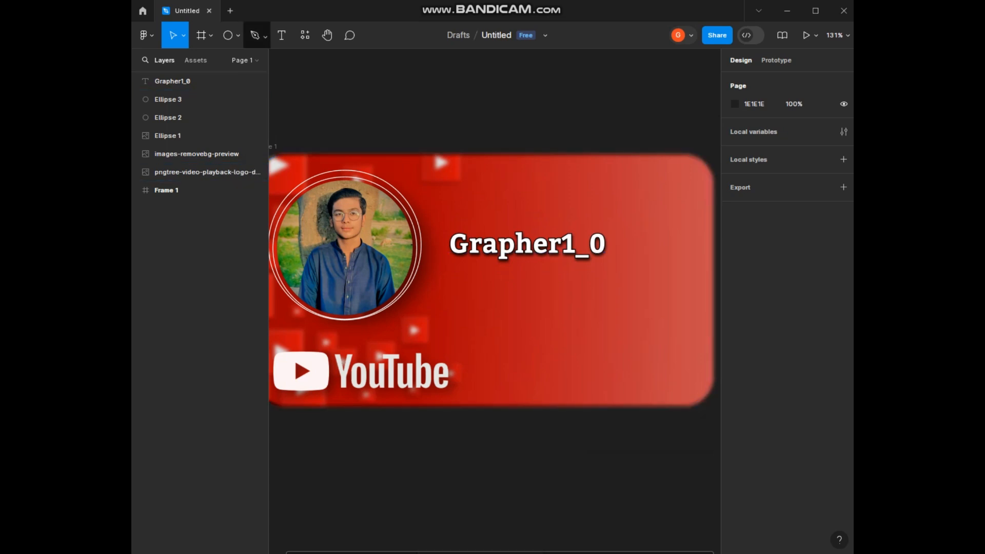
key("t")
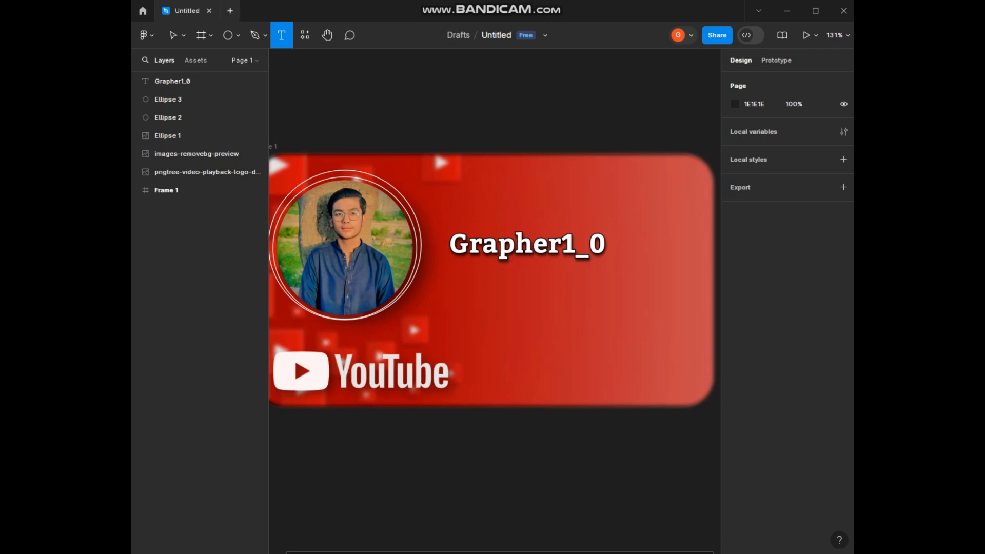
left_click_drag(482, 291, 682, 368)
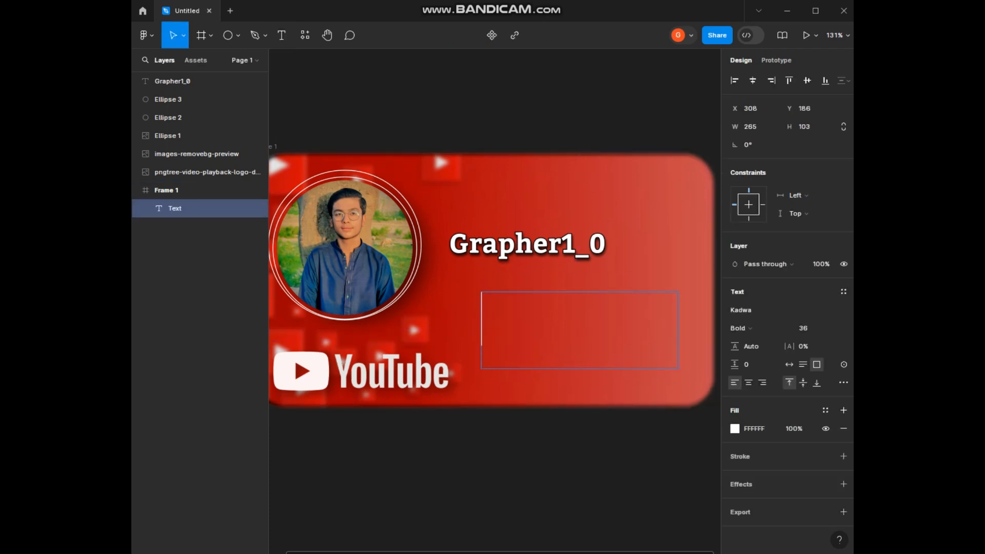
left_click(513, 279)
Draw a 170 × 109 text box below the Grapher1_0 heading and set its font size to 20
key("t")
left_click_drag(485, 280, 611, 361)
left_click(805, 328)
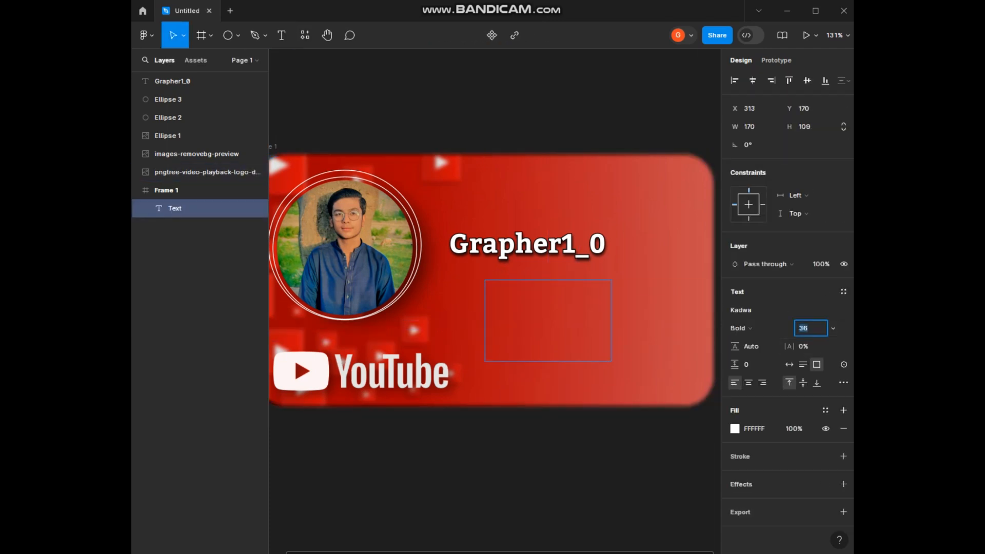
type("20")
key("Return")
Write "Hello Guys Welcome To Our Channel..... In This Channel" in the new text box
type("Hello")
key("Escape")
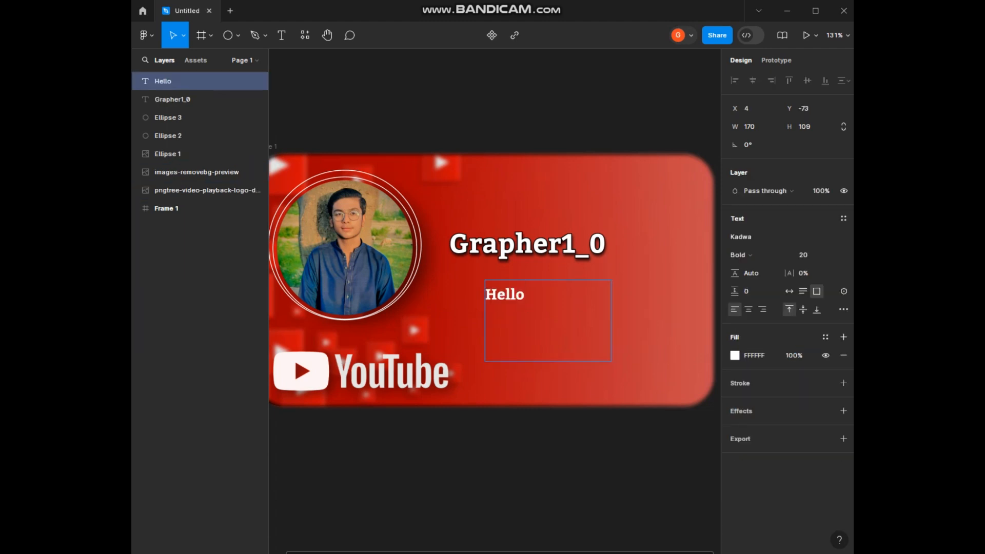
type("Gutysys Welcome t")
key("BackSpace")
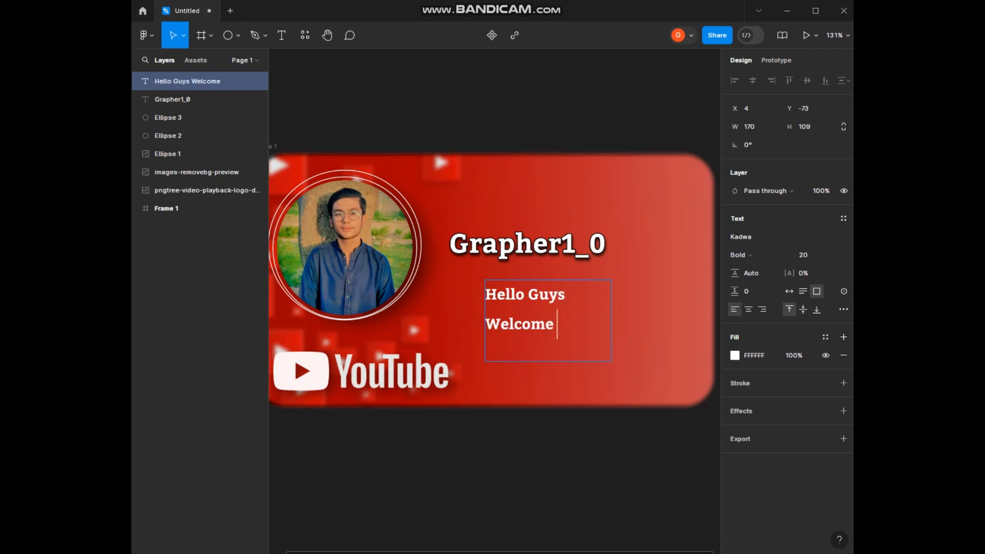
type("To Our Channell")
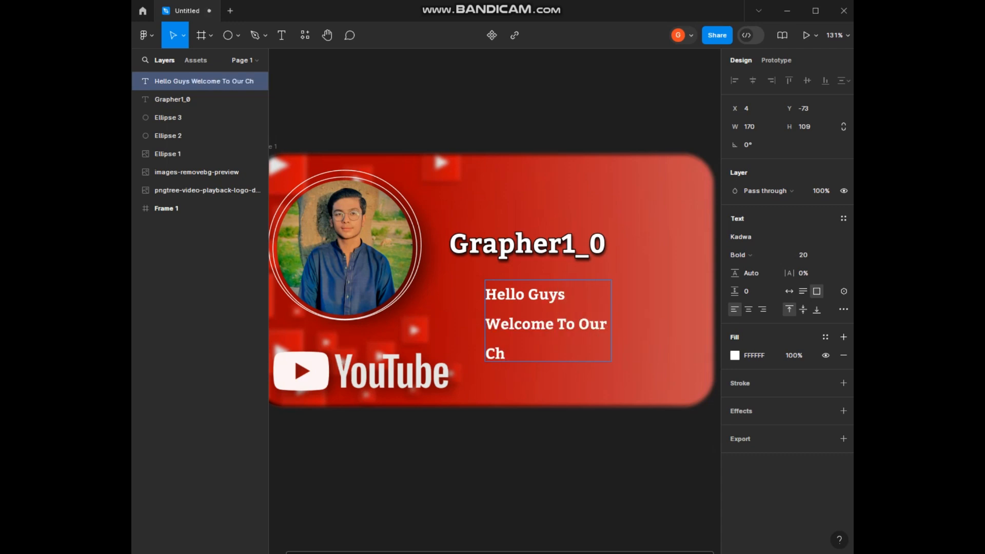
left_click(496, 354)
key("BackSpace")
type("C")
type("This Channel")
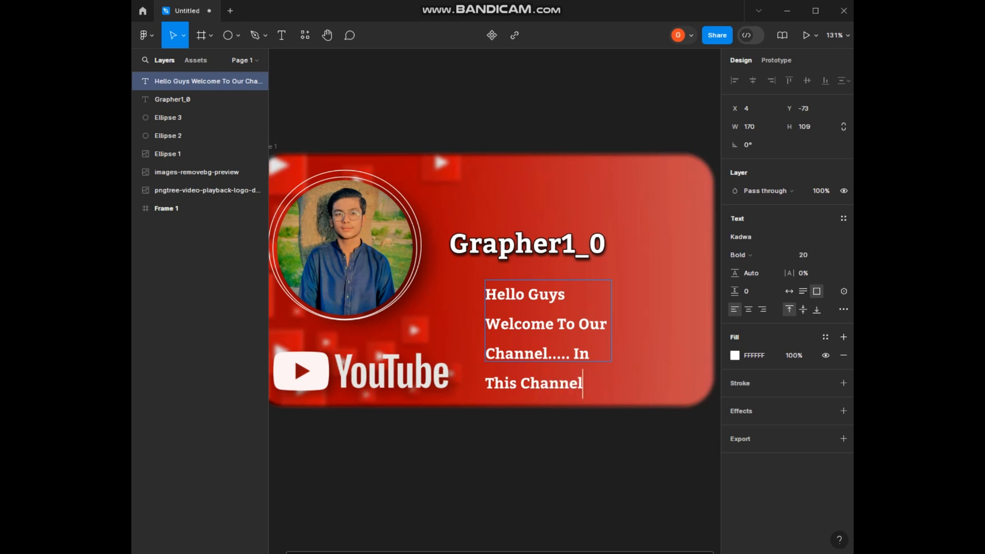
key("BackSpace")
key("BackSpace")
type("el")
Continue the description with "I Make Graphic Desiging Video If You Are New Here So Subscribe The ChANNEL"
type(" I Make Grao")
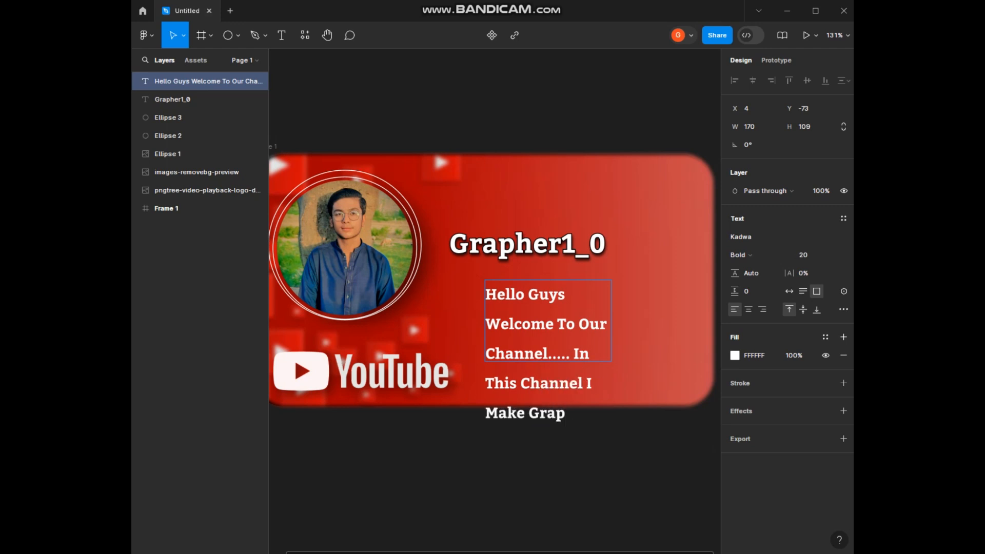
type("hic Desigim")
key("BackSpace")
type("ng Vide")
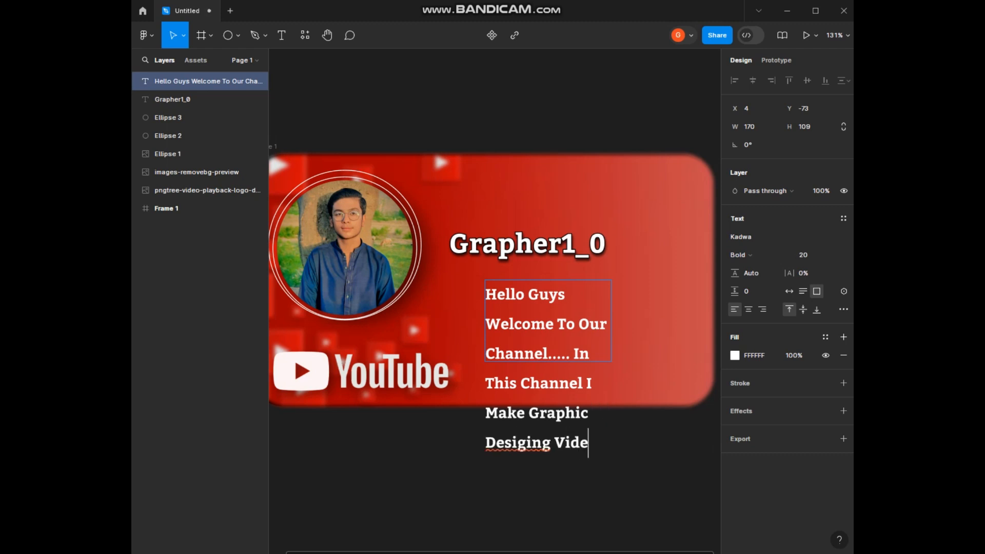
type("o ")
type("I f")
type("f You Ae")
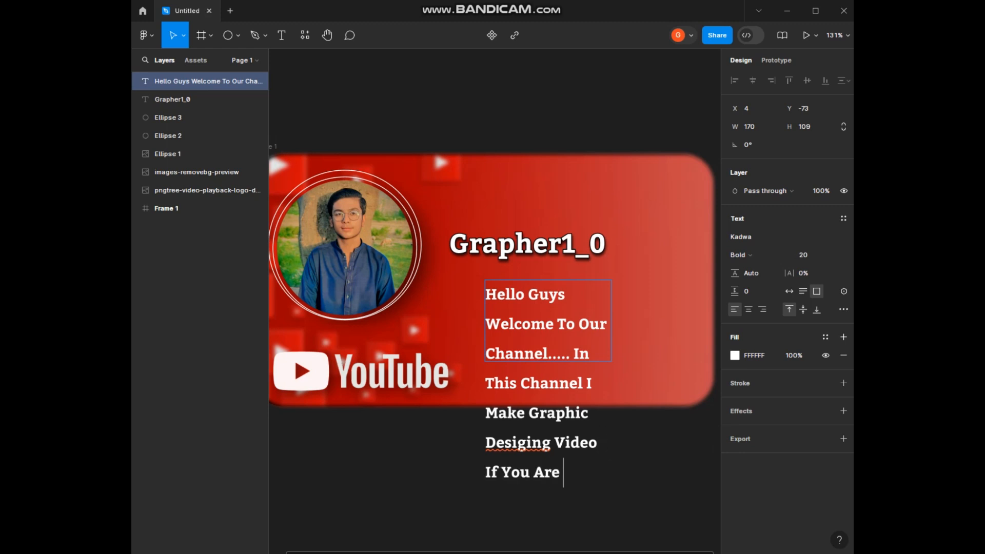
type(" New Here SD")
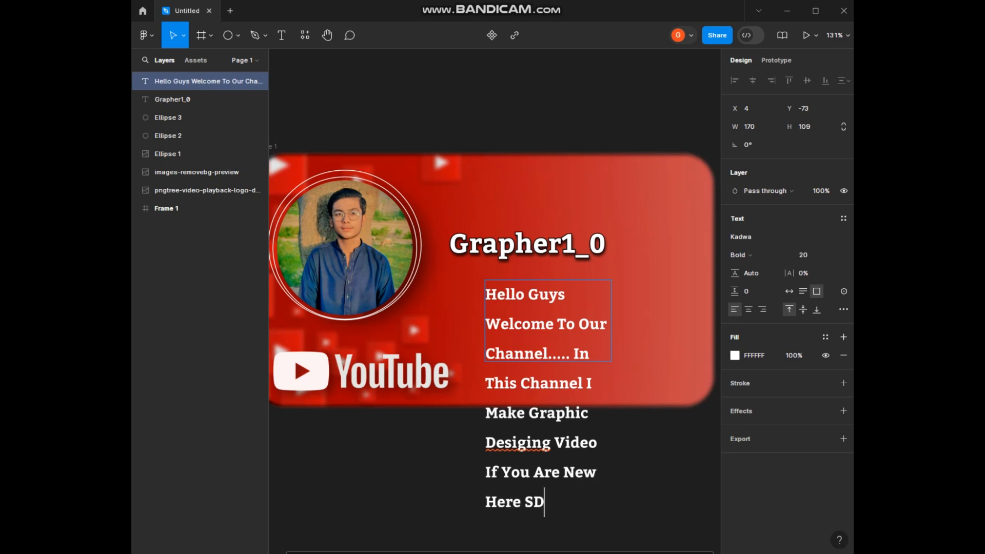
type(" Subscribr")
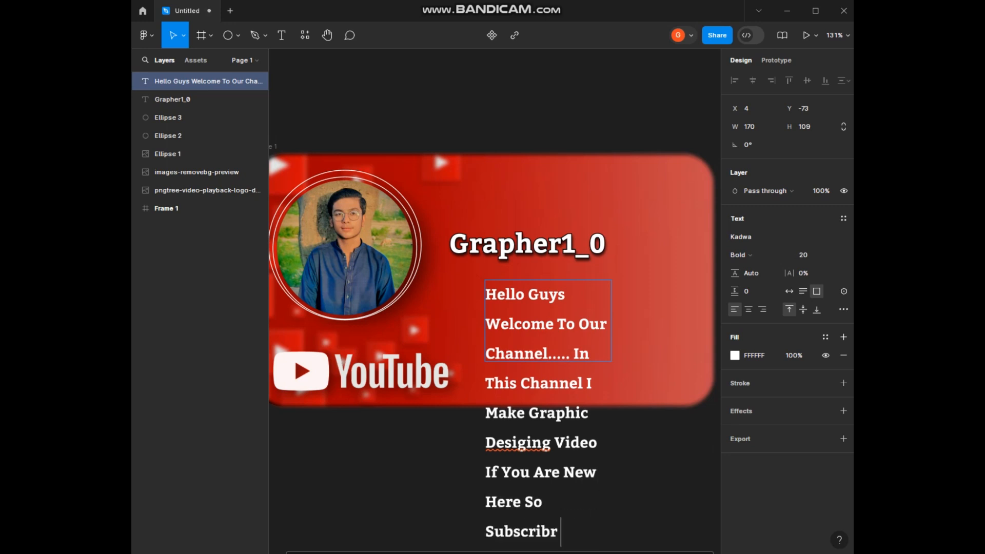
key("BackSpace")
type("e The")
Reduce the description text to size 14 and widen its box to 274
left_click(209, 82)
left_click(804, 255)
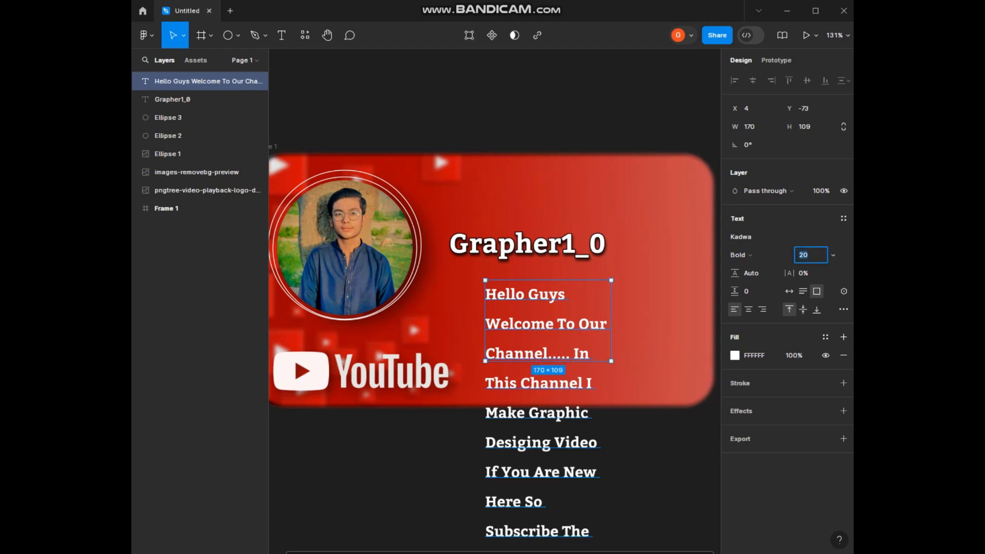
left_click(834, 255)
left_click(816, 214)
left_click_drag(611, 323, 689, 324)
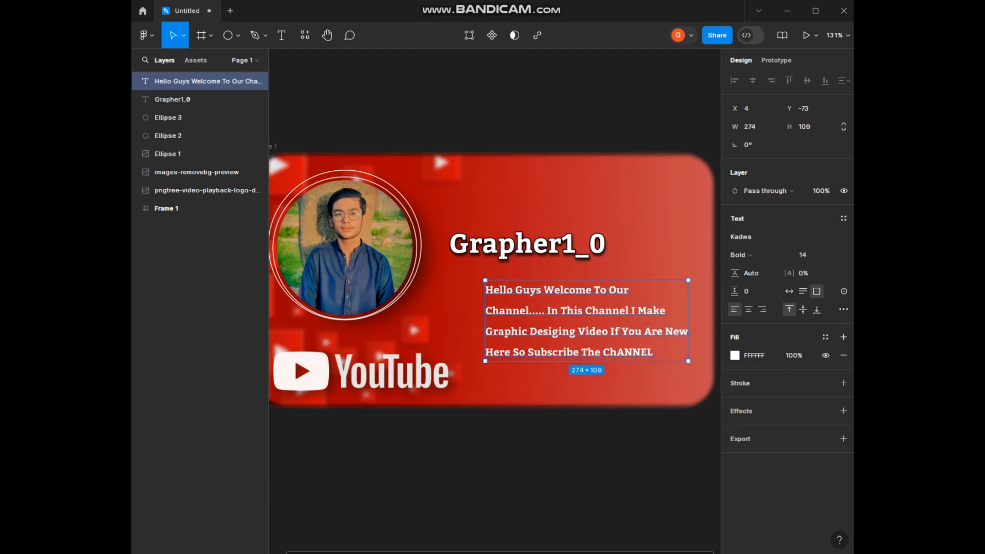
Correct the misspelled last word of the description so its final phrase reads "The Channel..."
double_click(699, 342)
left_click(710, 239)
left_click(208, 81)
key("Return")
key("BackSpace")
key("BackSpace")
key("BackSpace")
key("BackSpace")
key("BackSpace")
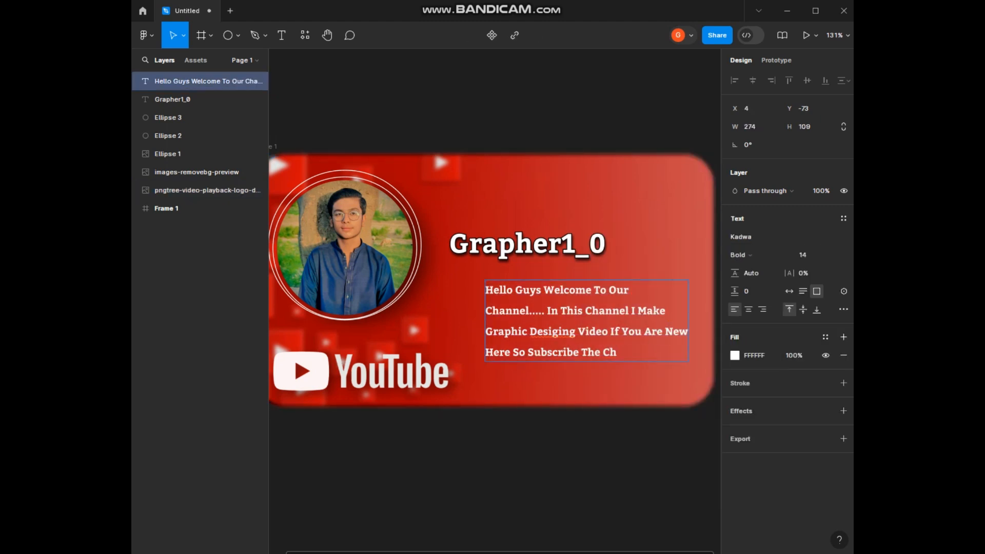
key("BackSpace")
key("BackSpace")
key("BackSpace")
key("BackSpace")
key("Return")
Widen the description box to 286, raise the Grapher1_0 heading slightly, and place the description directly beneath it with left edges aligned
left_click_drag(636, 221, 633, 221)
left_click(580, 332)
left_click_drag(688, 323, 697, 323)
left_click_drag(626, 324, 596, 316)
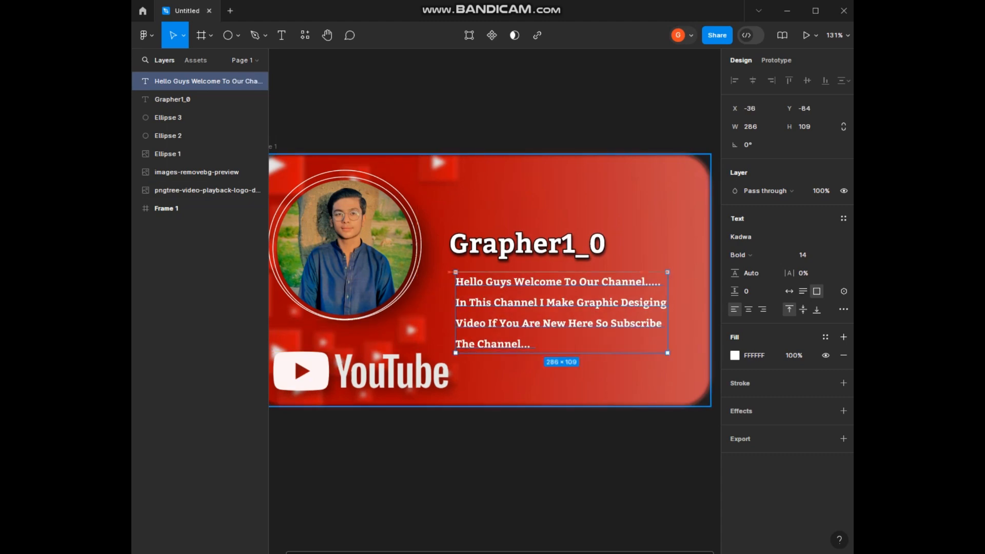
mouse_move(528, 244)
left_mouse_down()
mouse_move(528, 221)
mouse_move(528, 231)
left_mouse_up()
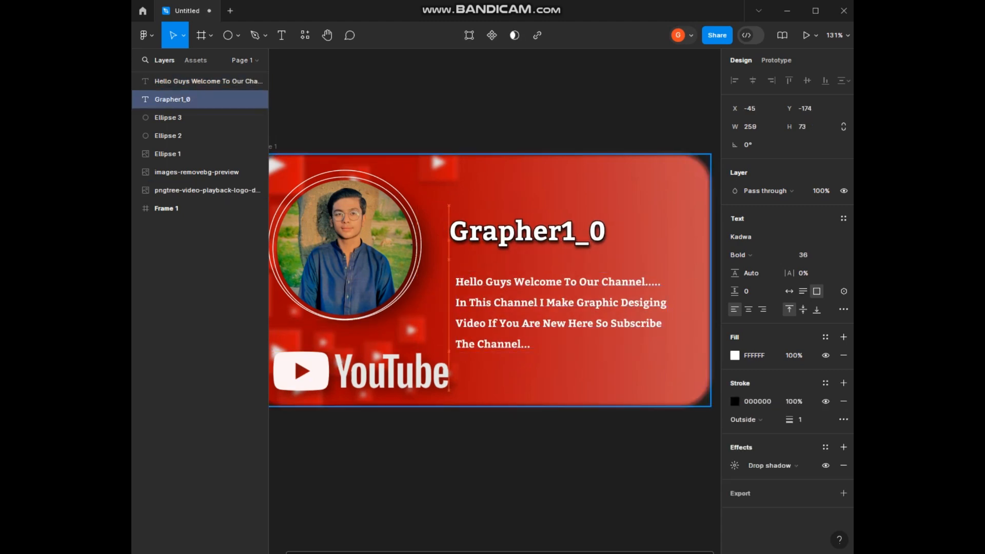
left_click_drag(536, 304, 530, 293)
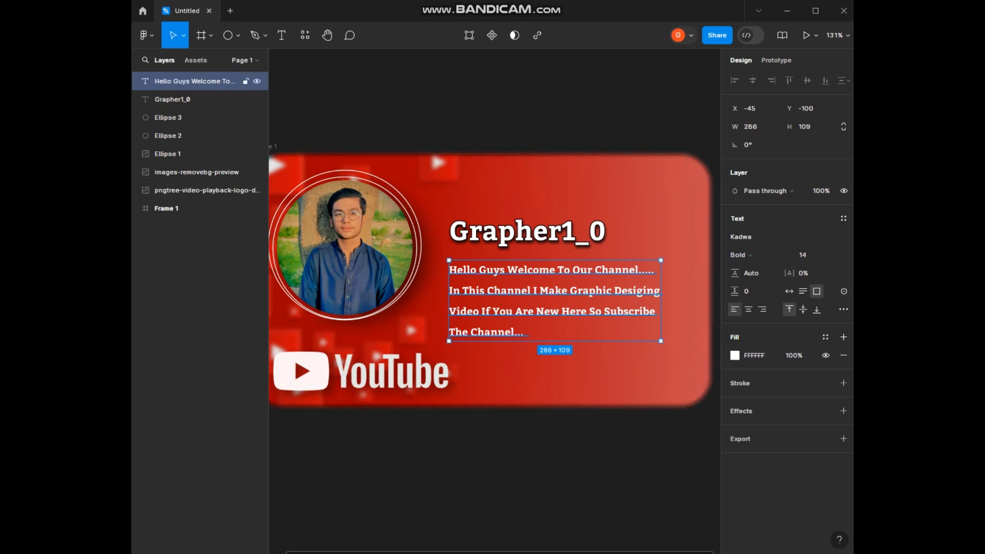
Change "Video" to "Videos." in the description and add "Thank You" at its end
triple_click(479, 312)
left_click(479, 311)
type("s")
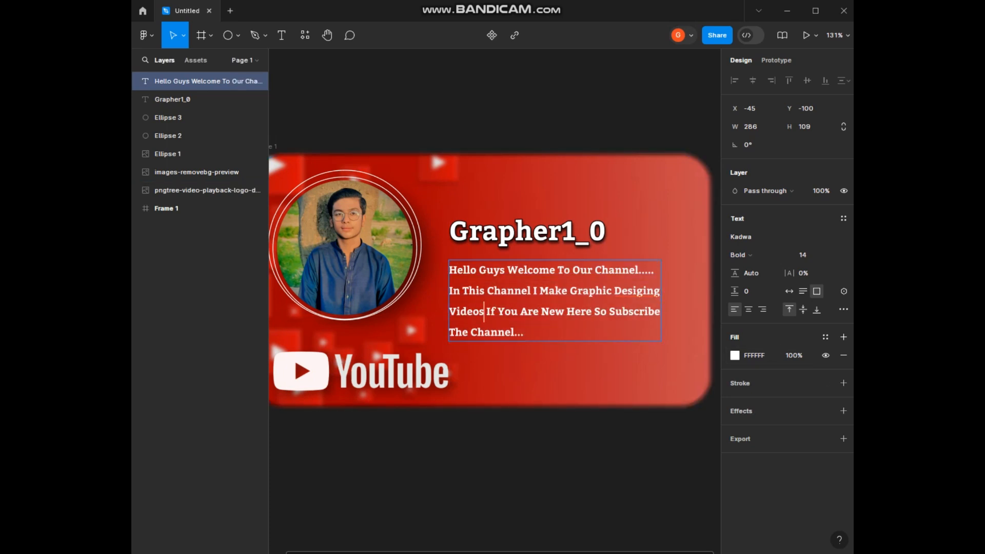
type(".")
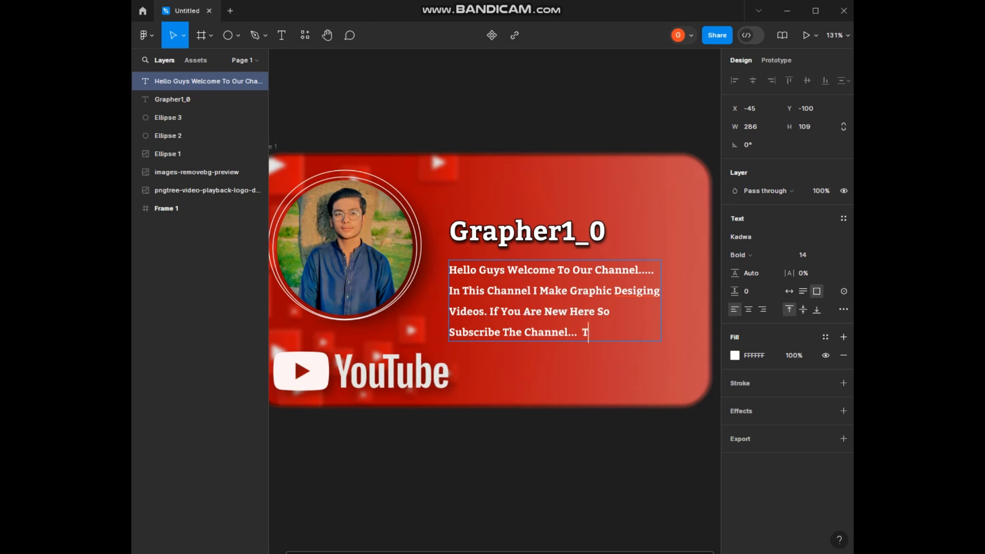
type("hank You")
key("Escape")
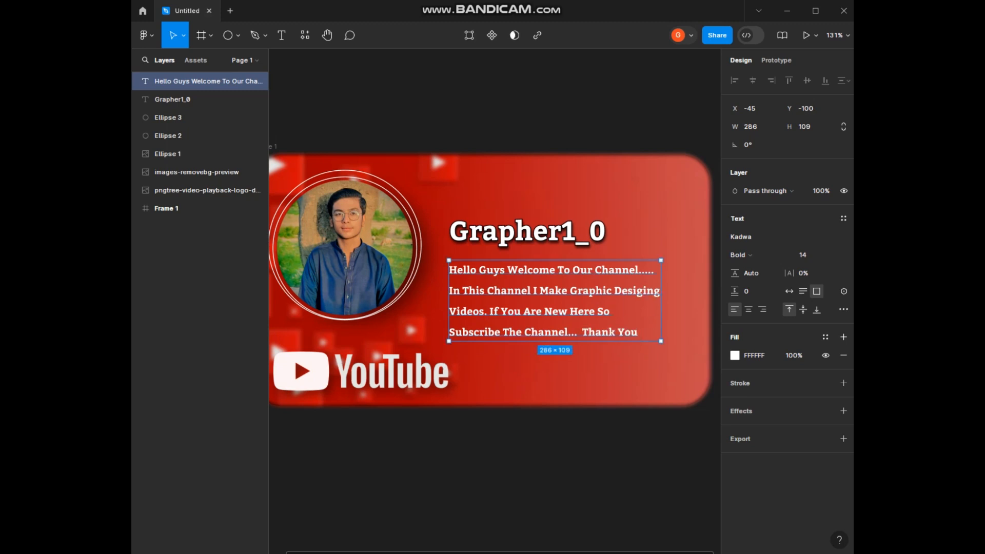
Add a black drop shadow at 63% opacity to the description text and check the heading's shadow settings
left_click(843, 410)
left_click(734, 429)
left_click(597, 494)
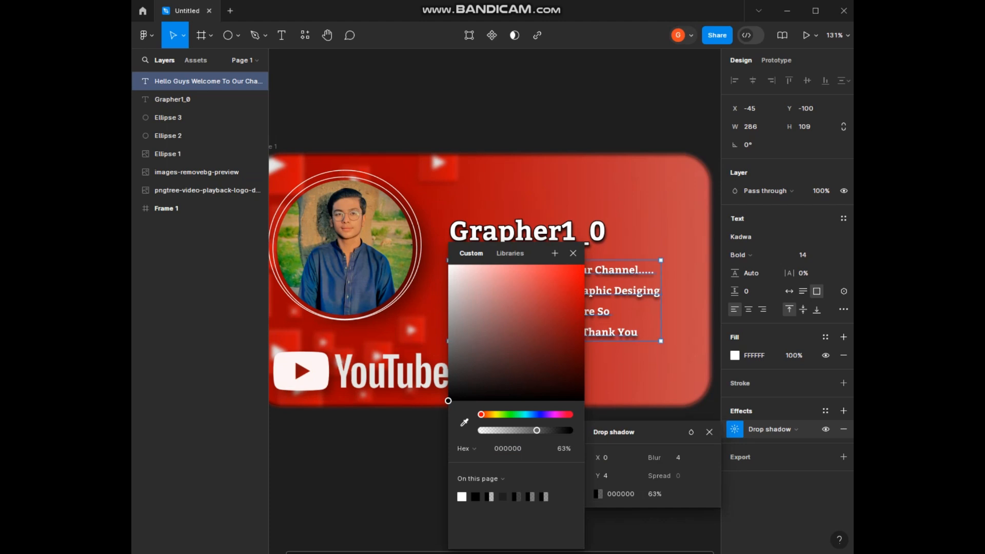
left_click_drag(655, 457, 663, 455)
left_click(216, 100)
left_click(734, 465)
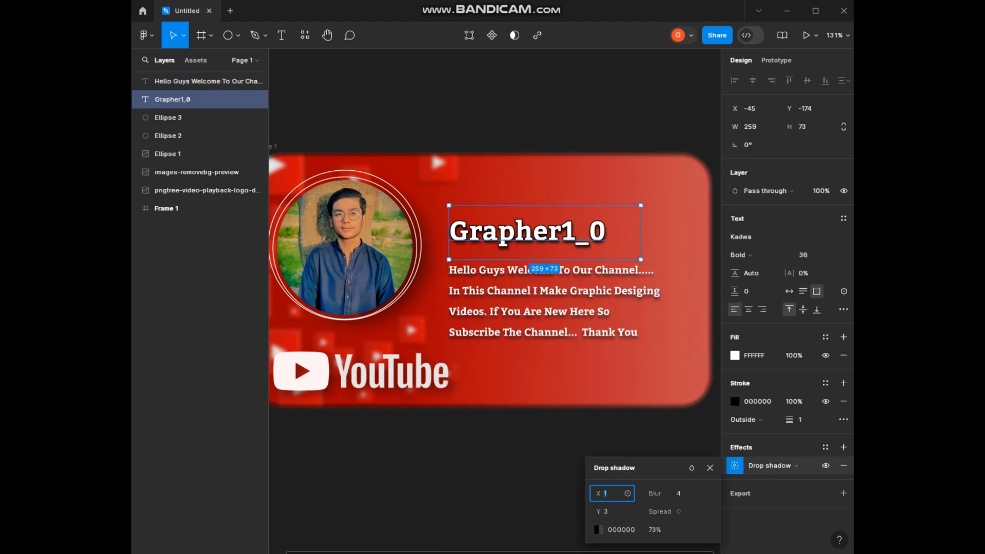
left_click(518, 474)
Draw an open three-sided bracket about 122 × 189 around the right side of the text with the Pen tool, opening to the left
left_click(265, 35)
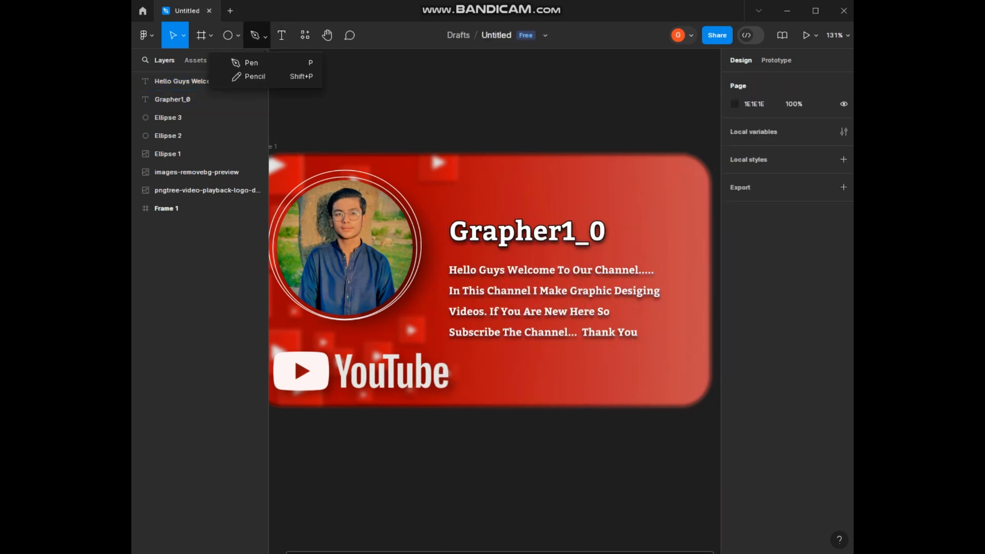
left_click(241, 62)
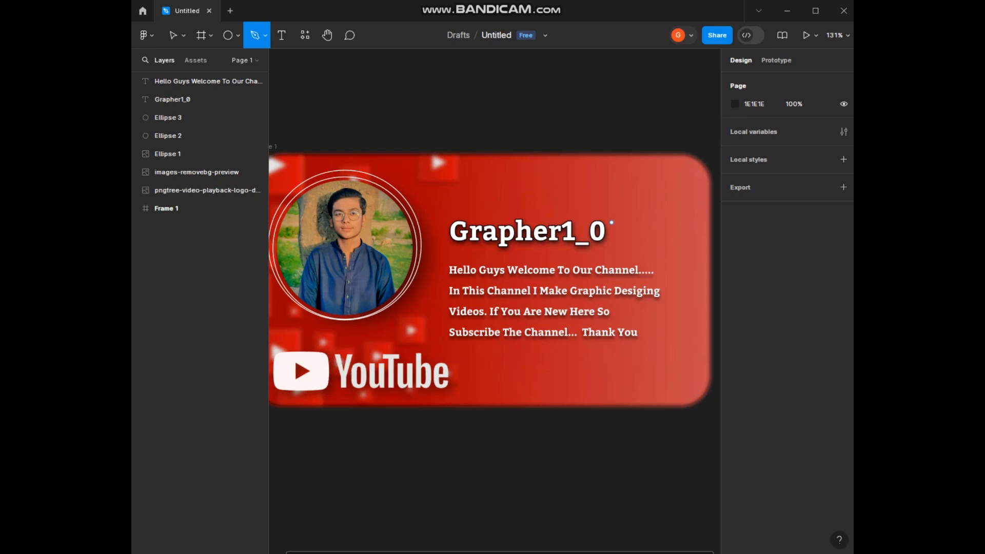
left_click(611, 222)
left_click(701, 222)
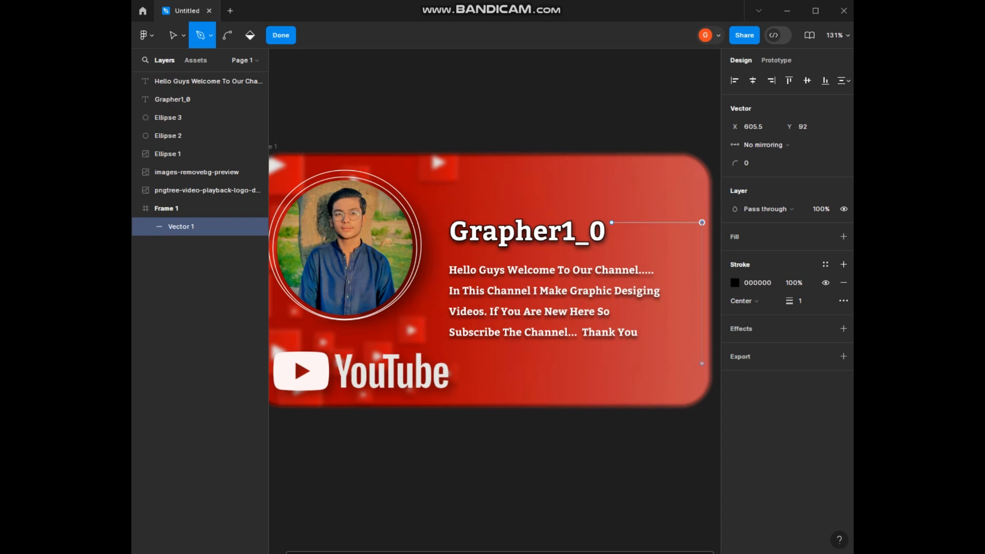
left_click(701, 362)
left_click(611, 362)
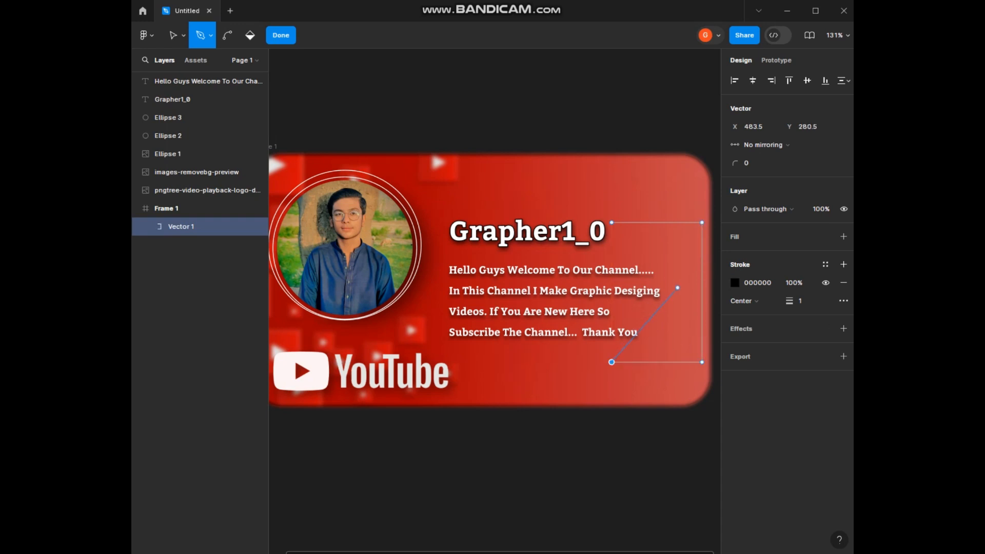
key("Escape")
Move the bracket line out of Frame 1 to the front of the layer order, and lock Frame 1 and the video playback background
left_click_drag(181, 226, 181, 73)
left_click(246, 226)
Move the bracket line up and left to X 153, Y -167, and stretch its right side toward the card's edge
double_click(698, 294)
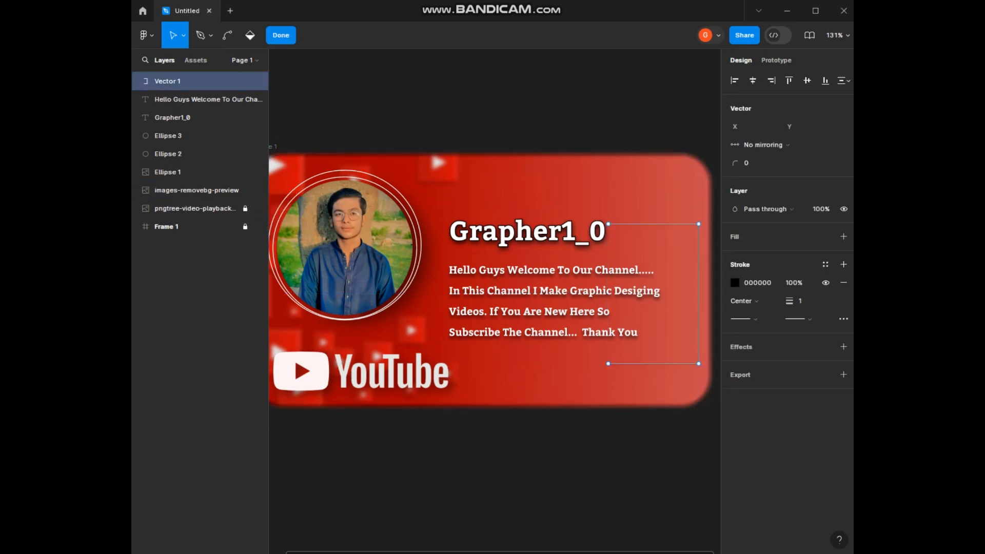
key("Escape")
left_click_drag(698, 293, 698, 279)
key("Escape")
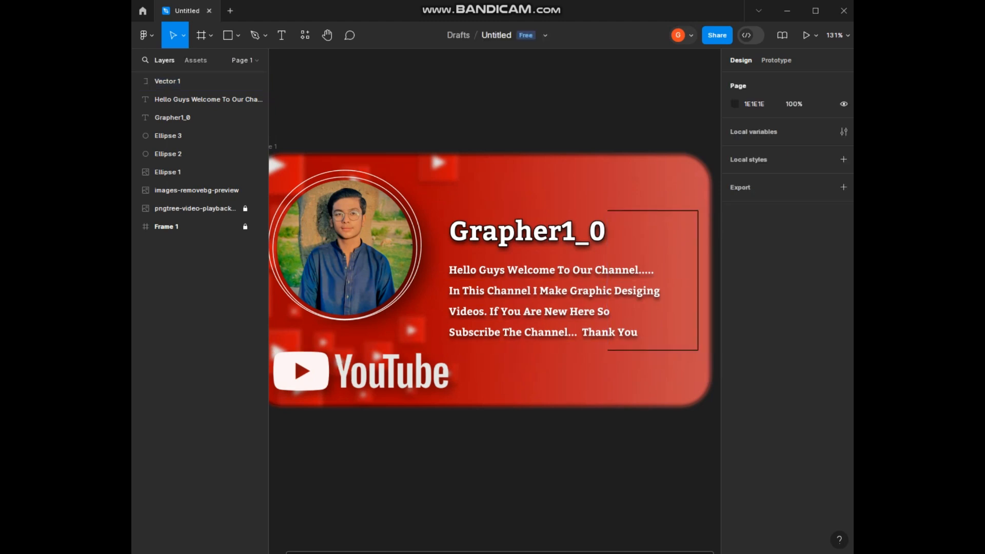
left_click(698, 281)
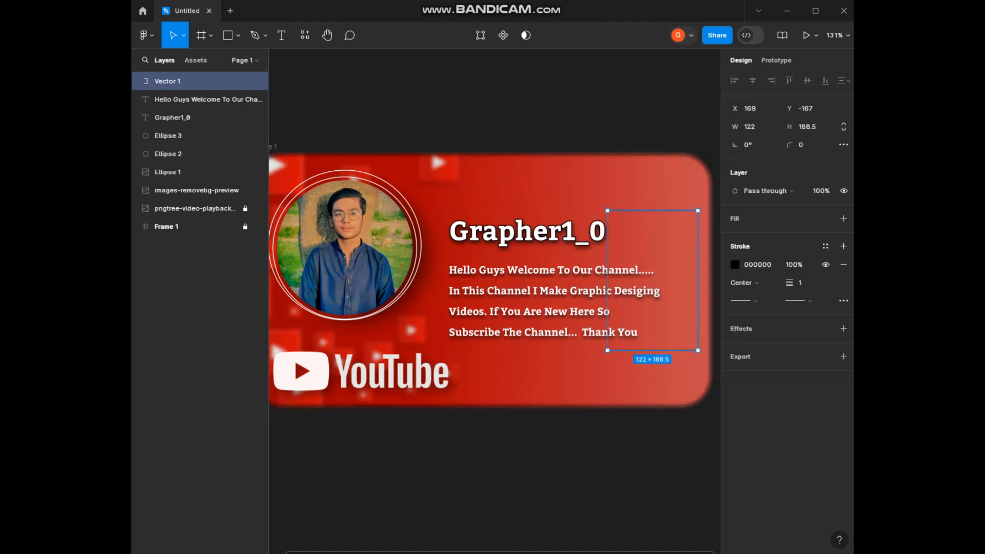
left_click_drag(699, 281, 687, 281)
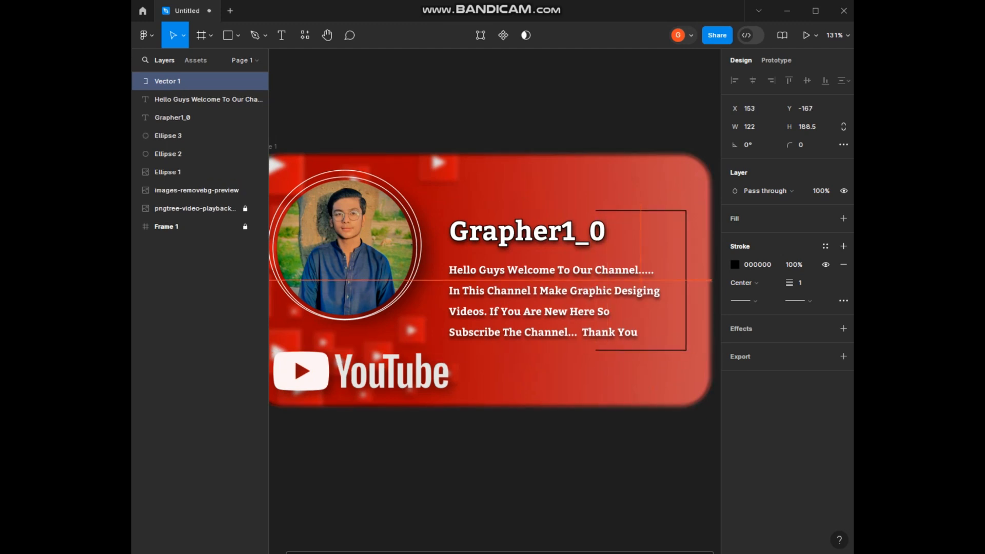
left_click_drag(687, 350, 700, 349)
key("Escape")
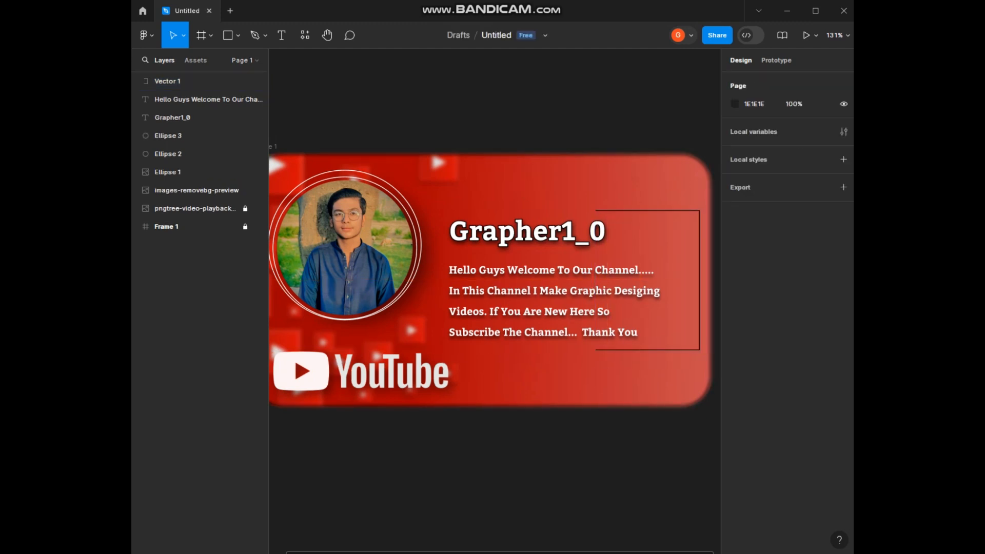